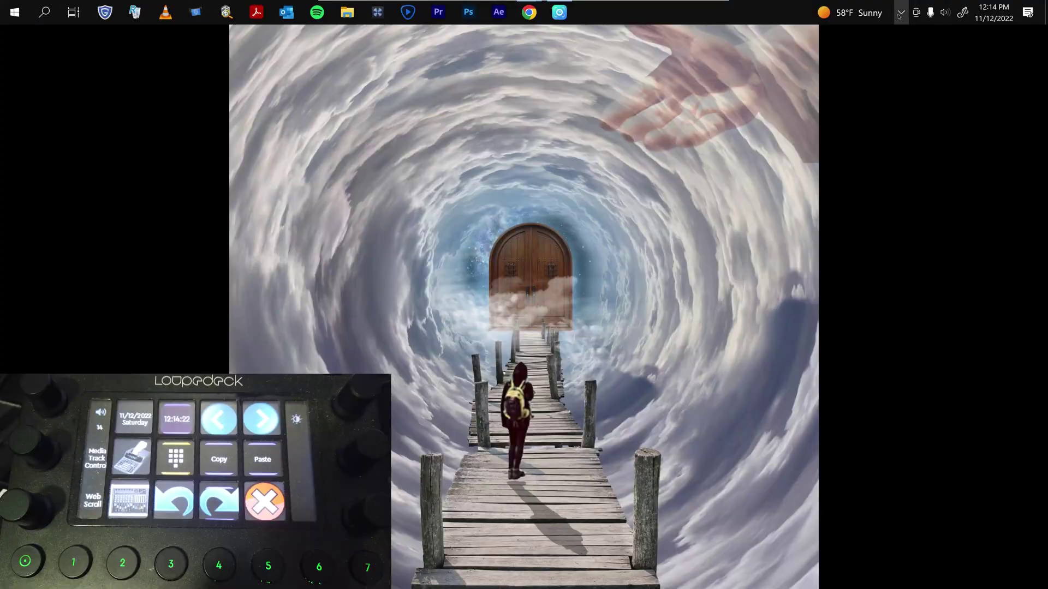
# Step: Launch Loupedeck from its icon in the system tray overflow menu
pyautogui.click(900, 12)
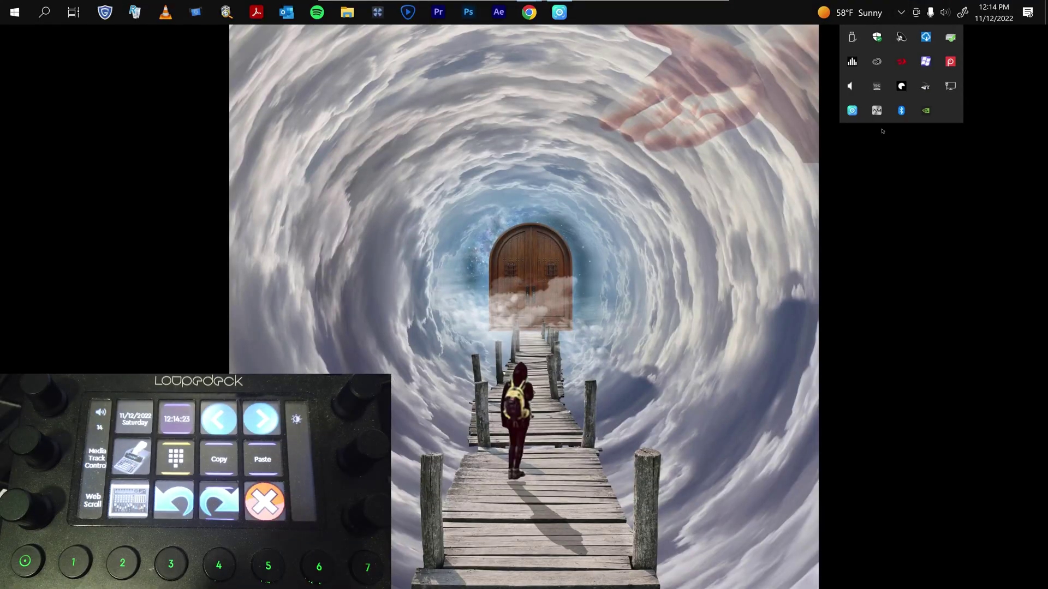
pyautogui.rightClick(900, 85)
pyautogui.click(798, 98)
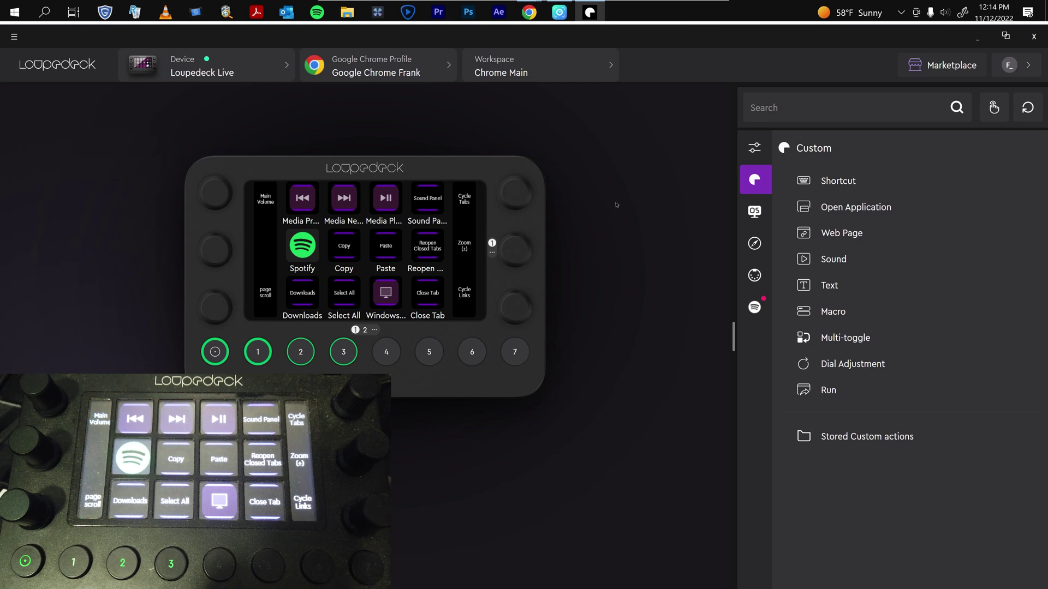
# Step: Switch to the Windows profile's Daily Use page and close the launched Calculator window
pyautogui.click(422, 73)
pyautogui.click(358, 132)
pyautogui.write('458,455')
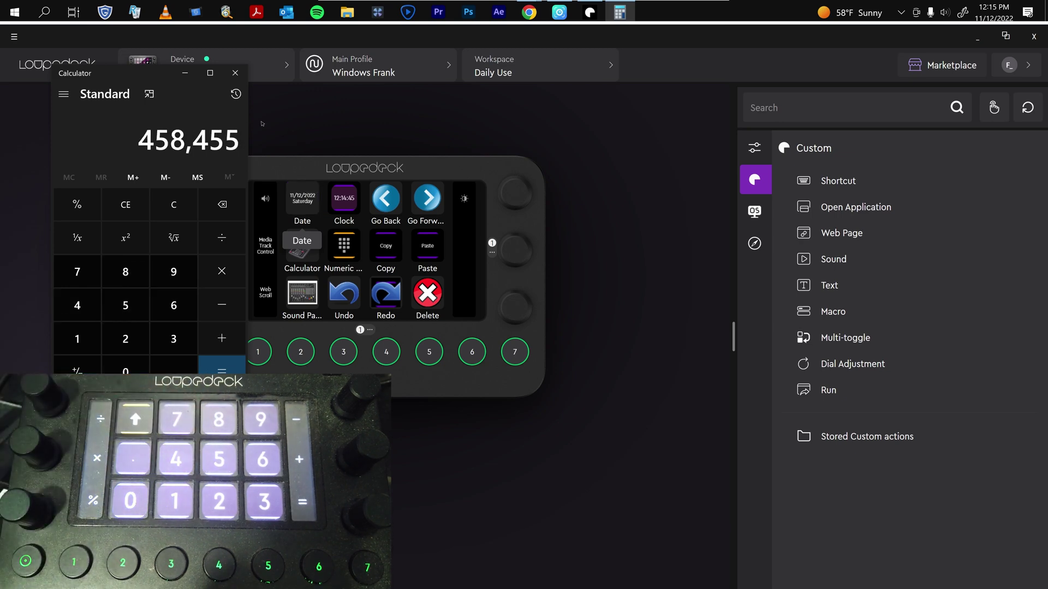
pyautogui.click(235, 72)
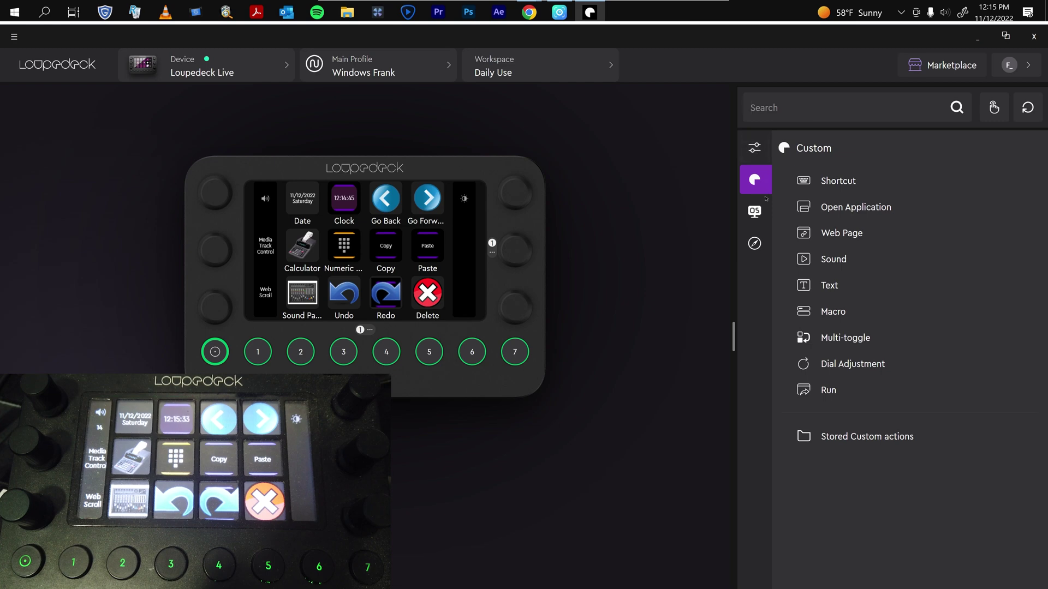
# Step: Expand Desktop's Control Center, drag Numeric Pad to the grid and back, then show Device Actions
pyautogui.click(755, 212)
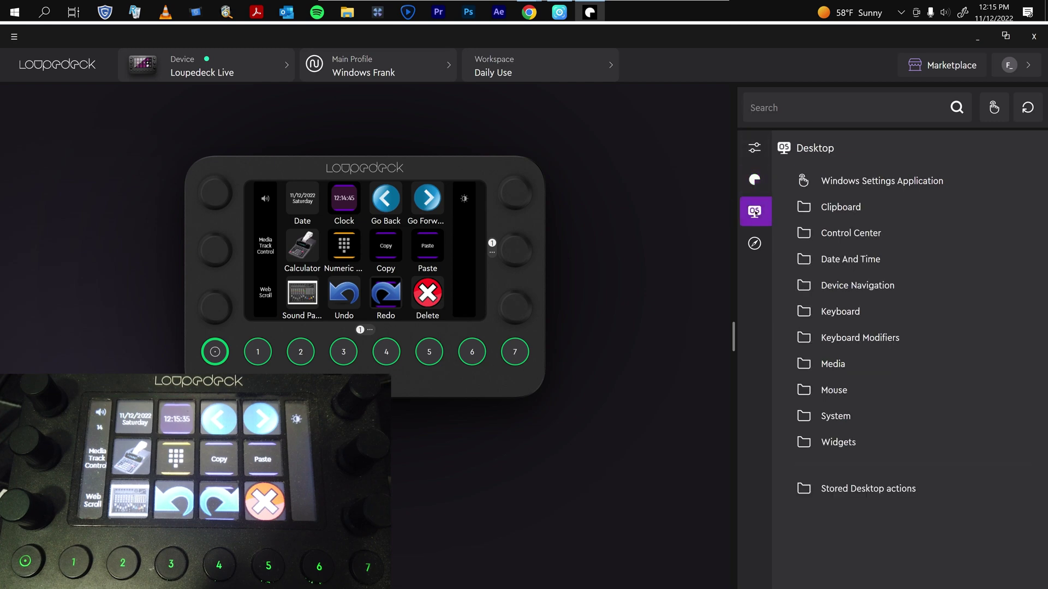
pyautogui.click(785, 233)
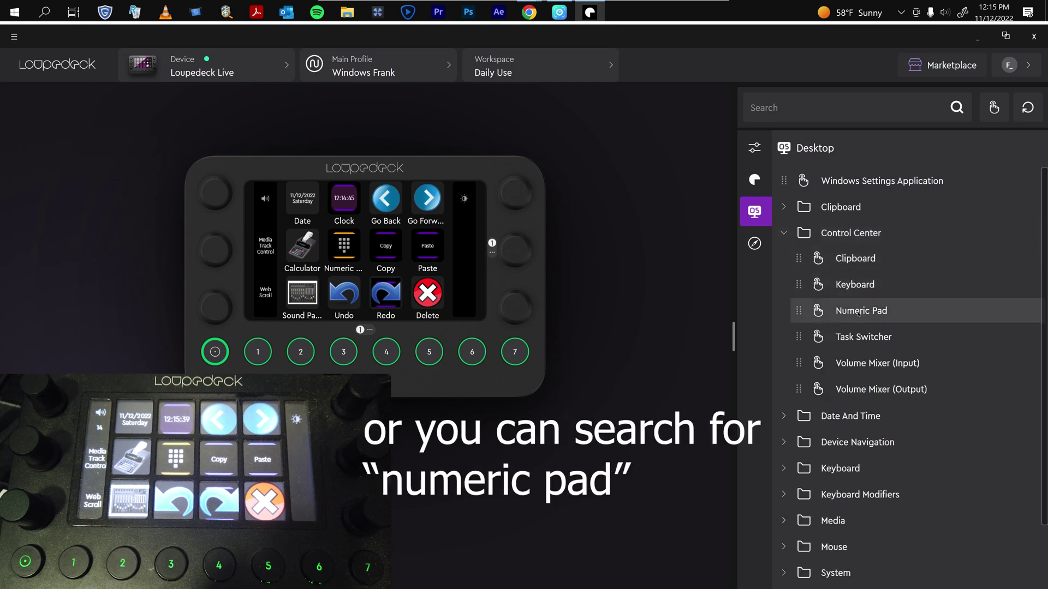
pyautogui.moveTo(857, 314); pyautogui.dragTo(378, 253)
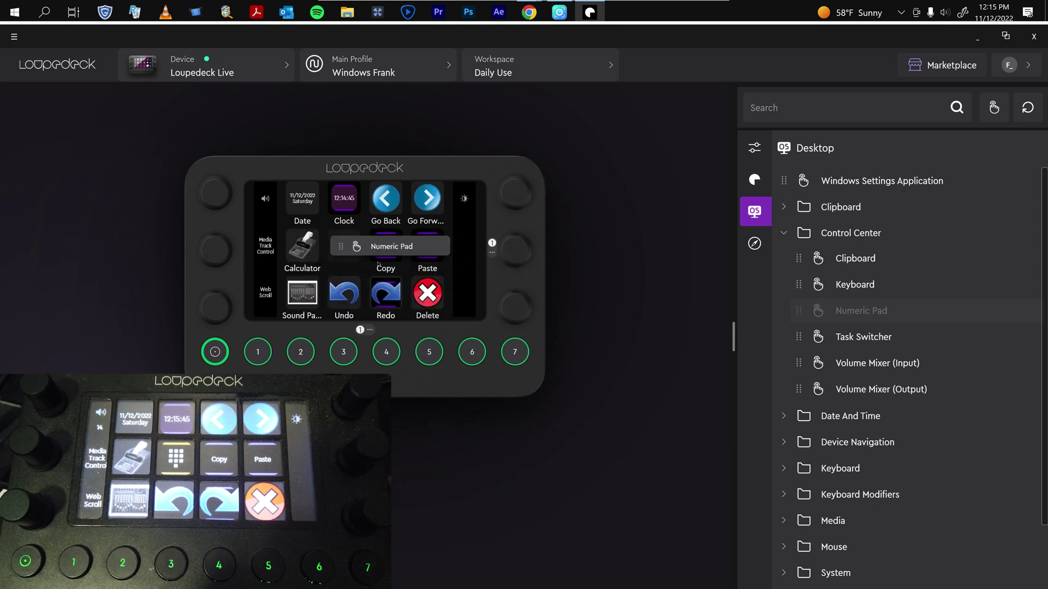
pyautogui.moveTo(378, 254); pyautogui.dragTo(871, 320)
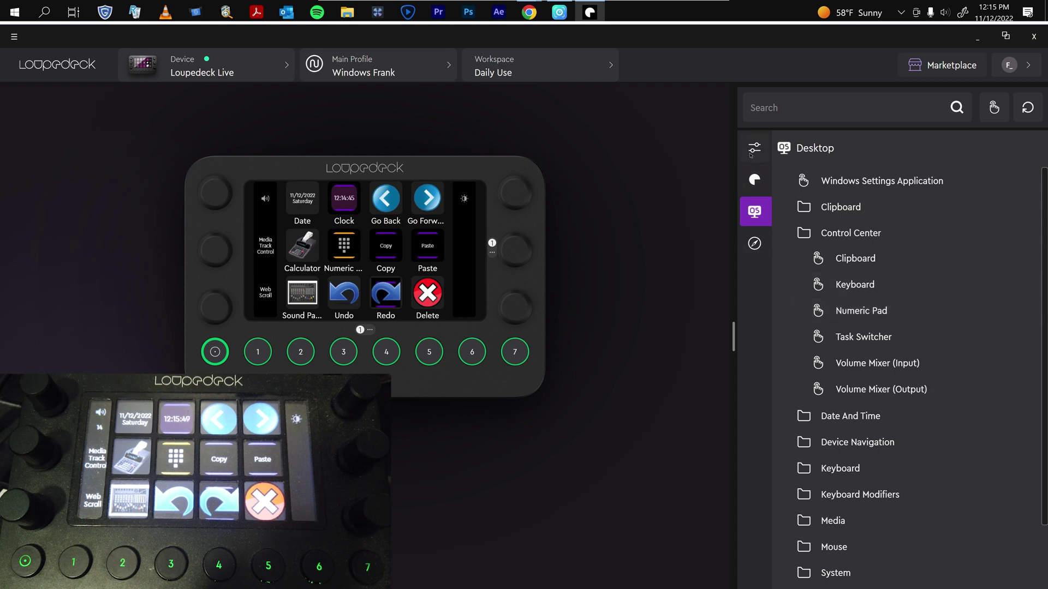
pyautogui.click(755, 244)
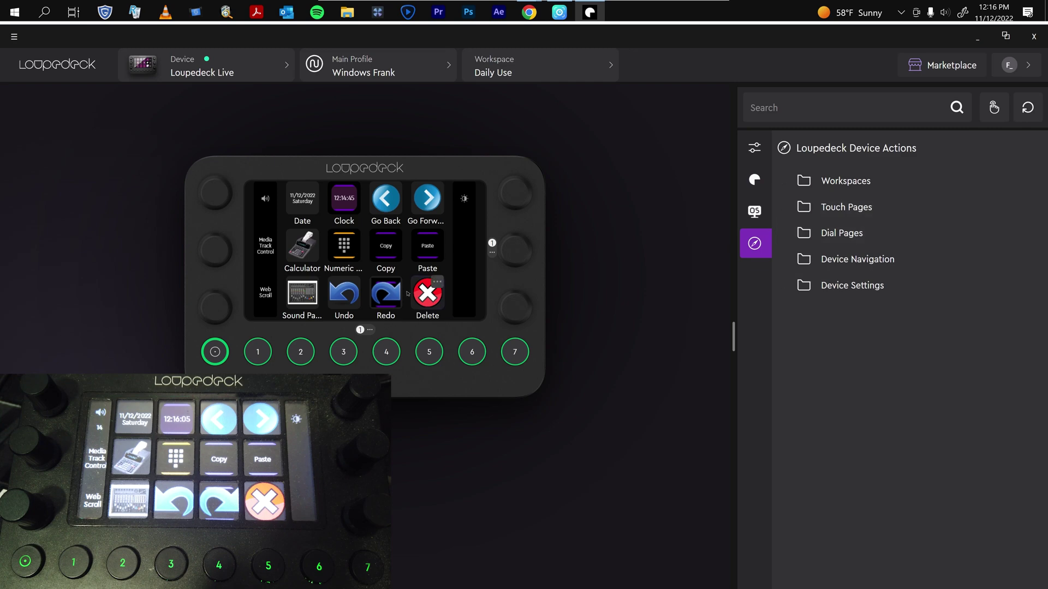
pyautogui.moveTo(846, 181)
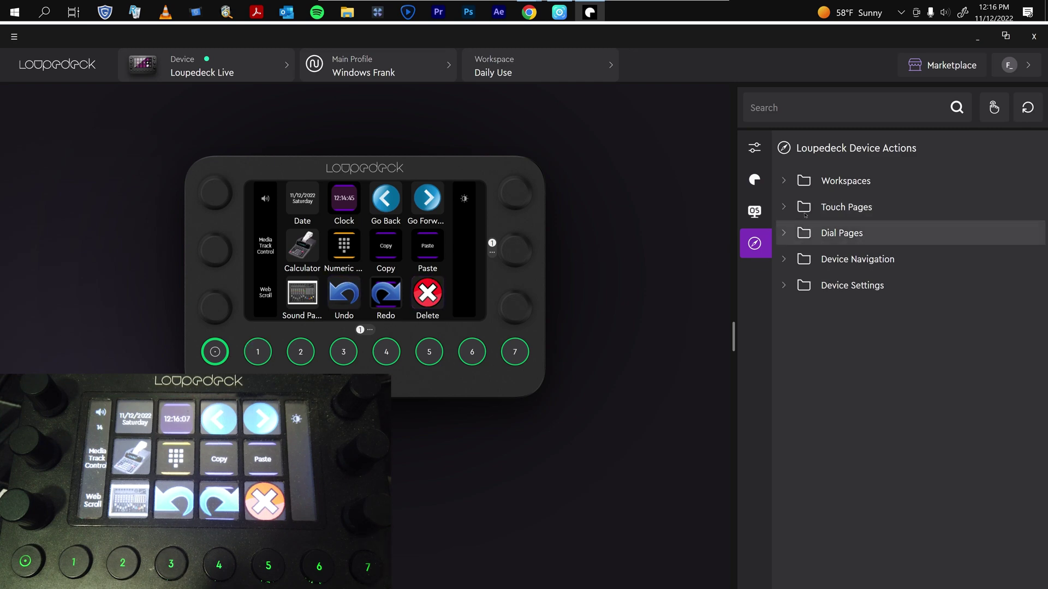
# Step: Move from Web Links to the Applications 4 workspace and list action types for its empty slot
pyautogui.click(785, 182)
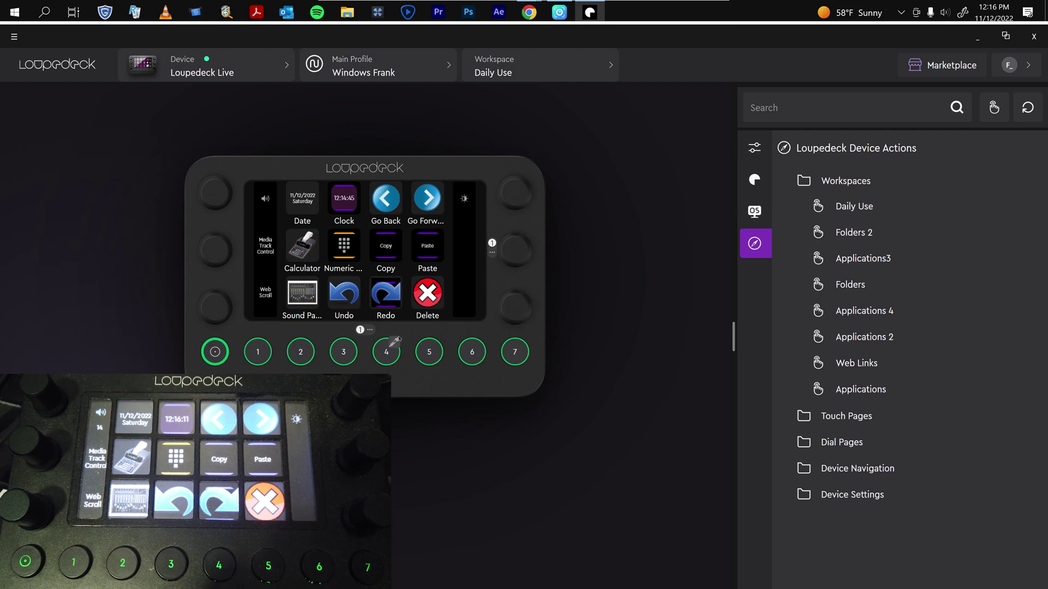
pyautogui.click(515, 353)
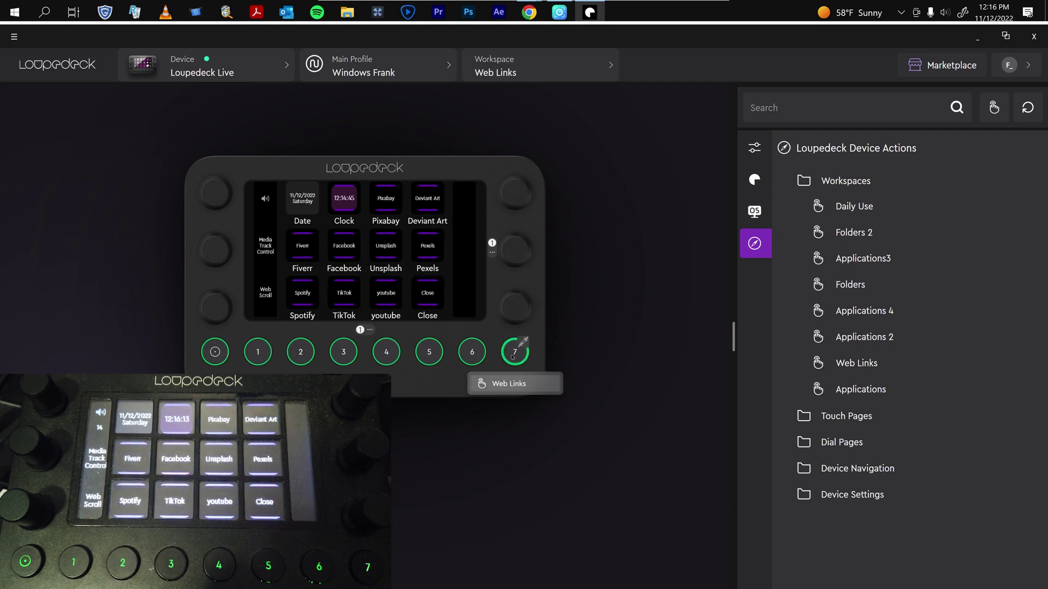
pyautogui.click(472, 352)
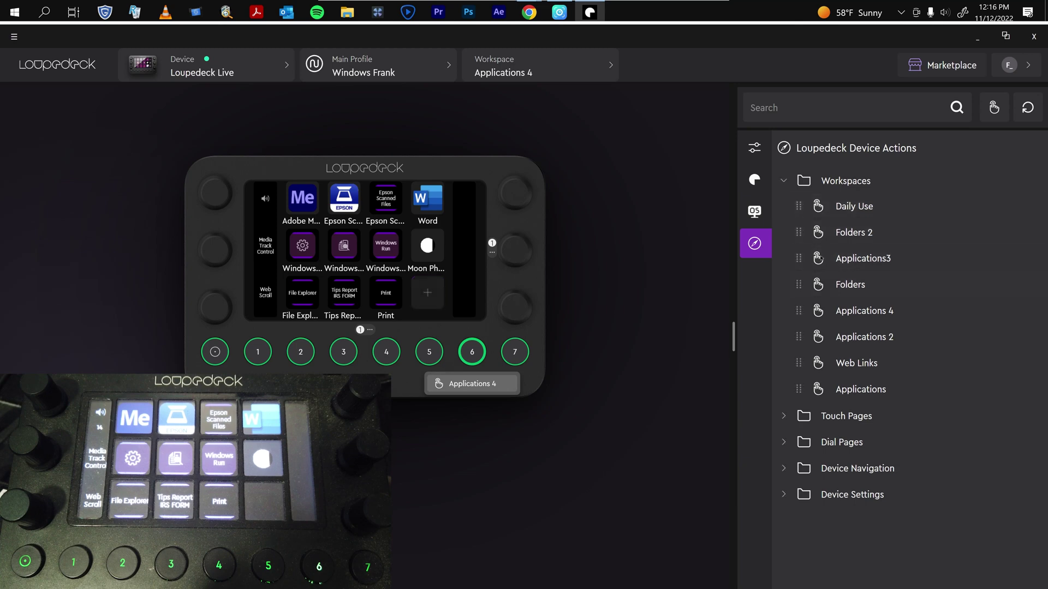
pyautogui.click(434, 295)
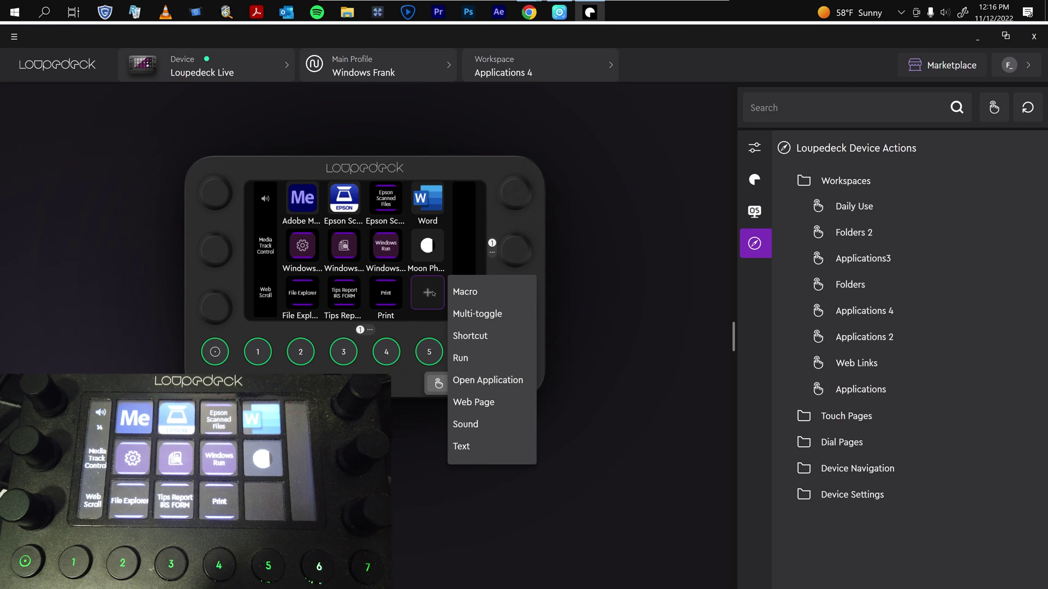
# Step: Add a Run action to the empty Applications 4 slot and select its default display name
pyautogui.click(473, 358)
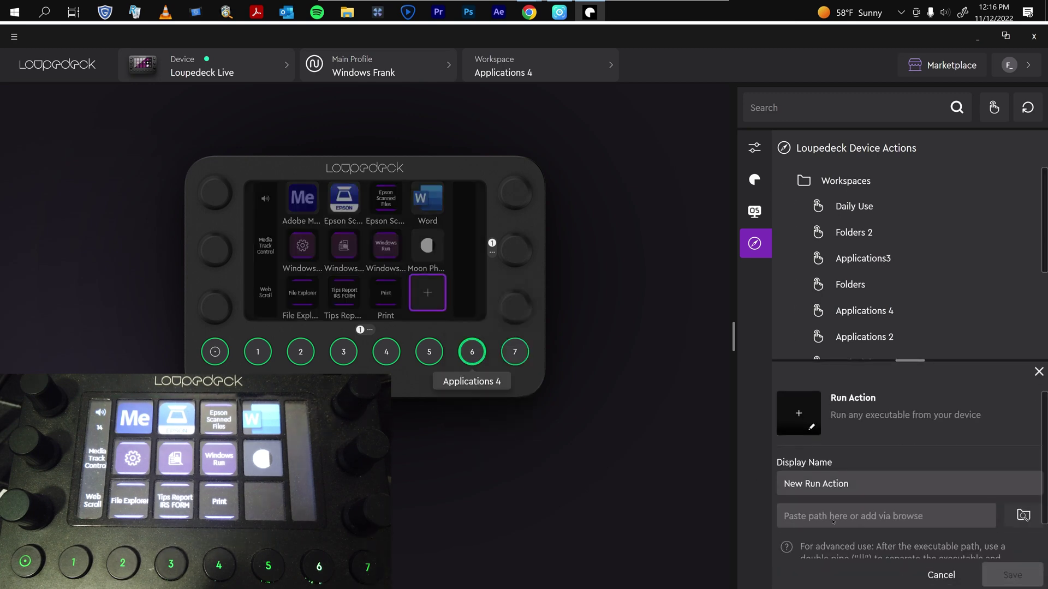
pyautogui.moveTo(849, 483); pyautogui.dragTo(776, 483)
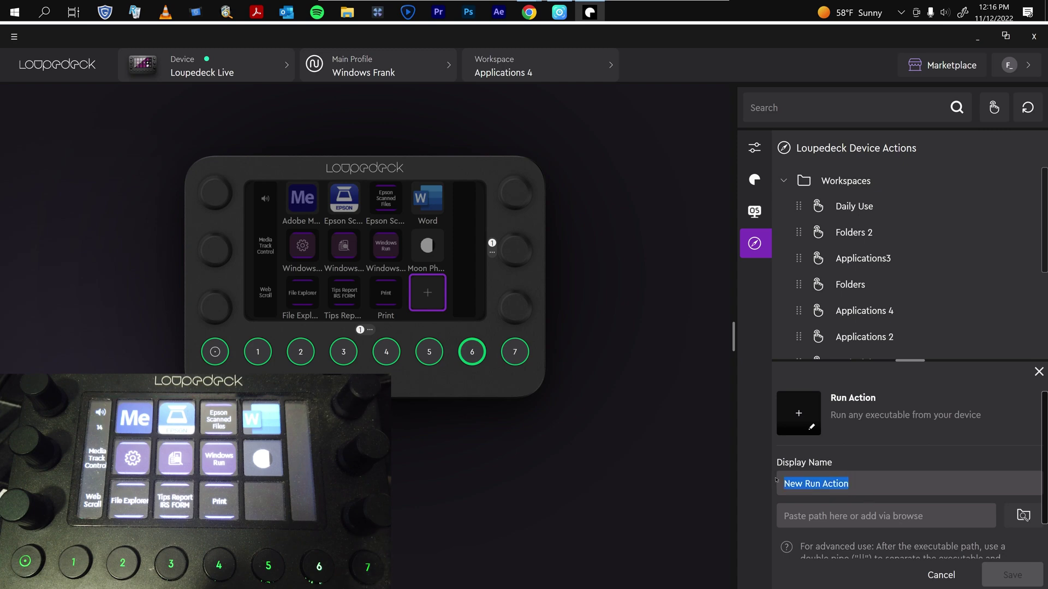
pyautogui.write('cal')
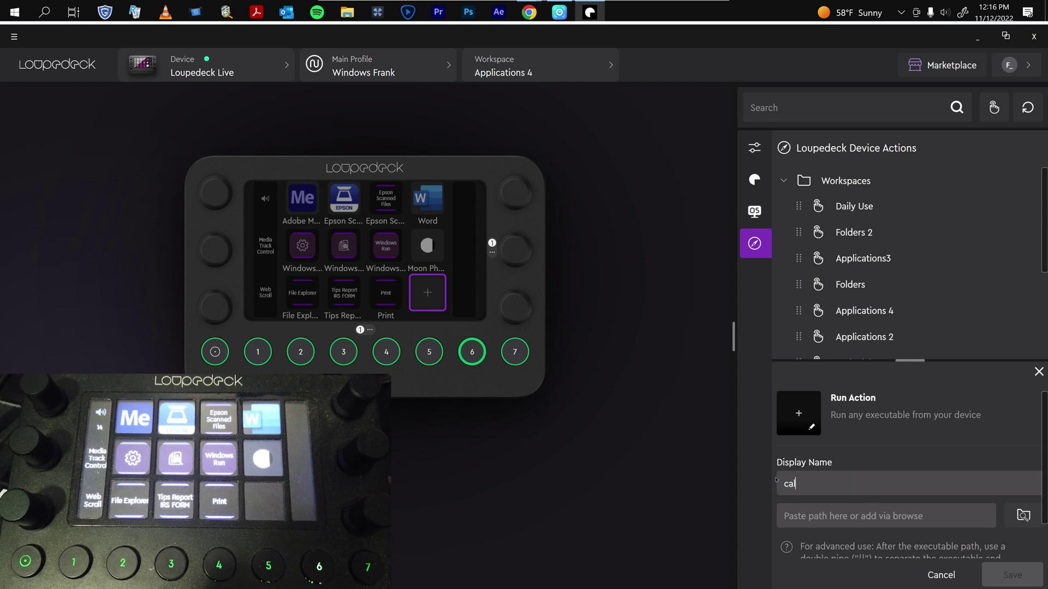
pyautogui.write('culator')
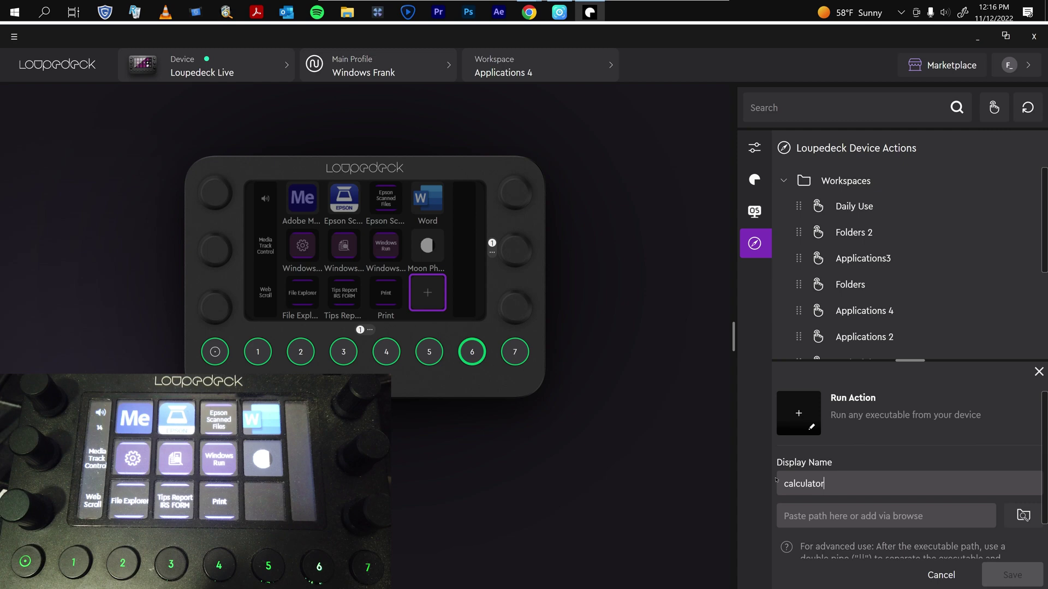
# Step: Browse to C:\Windows\System32, search for 'calc' and choose calc.exe as the program
pyautogui.click(1024, 517)
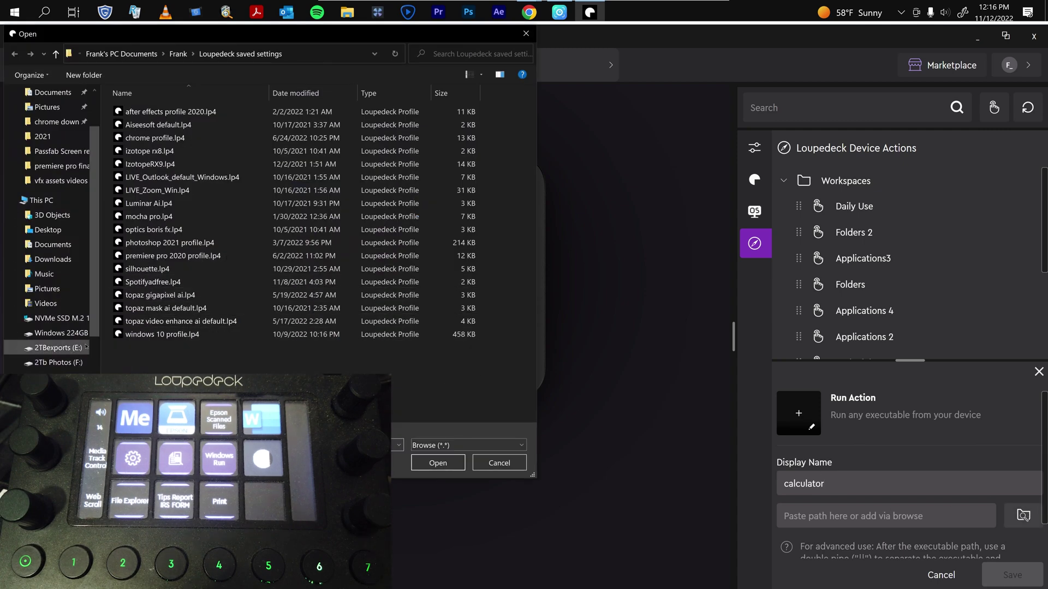
pyautogui.click(57, 318)
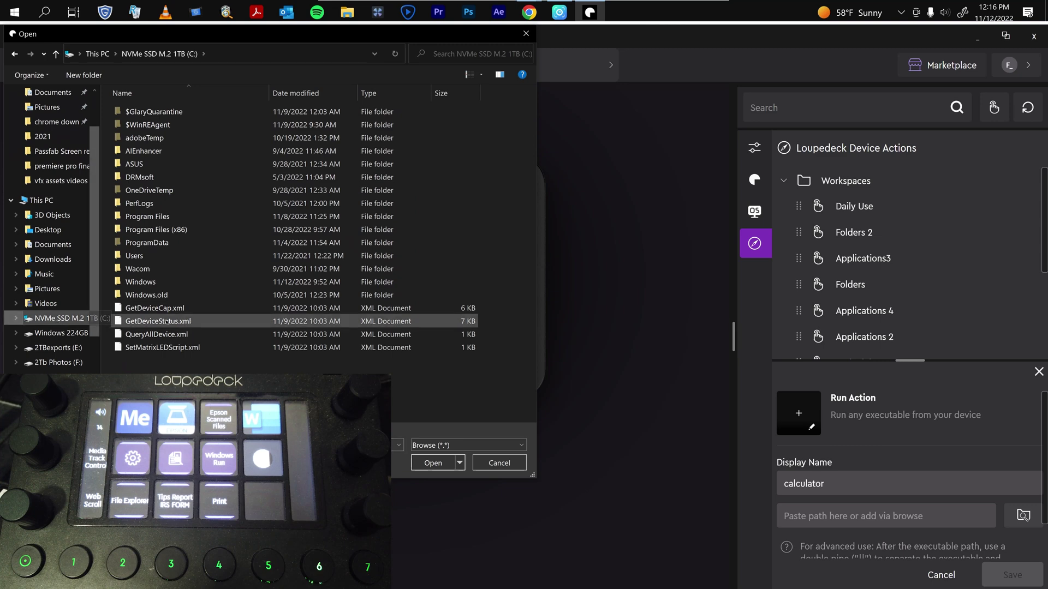
pyautogui.doubleClick(155, 284)
pyautogui.scroll(-3, 154, 325)
pyautogui.scroll(-5, 155, 325)
pyautogui.scroll(-5, 153, 336)
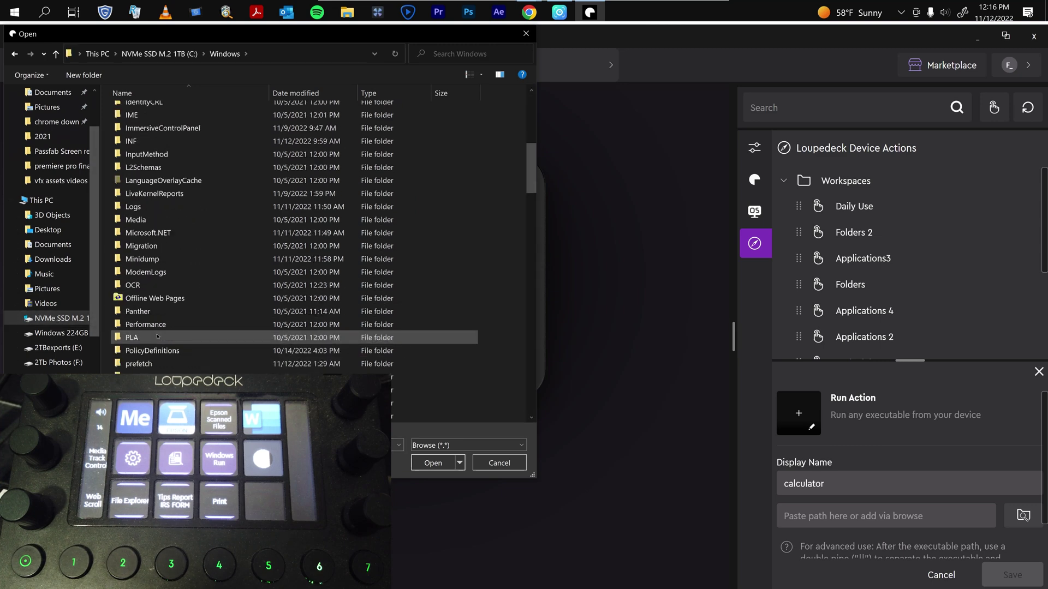
pyautogui.scroll(-3, 156, 344)
pyautogui.scroll(-3, 160, 347)
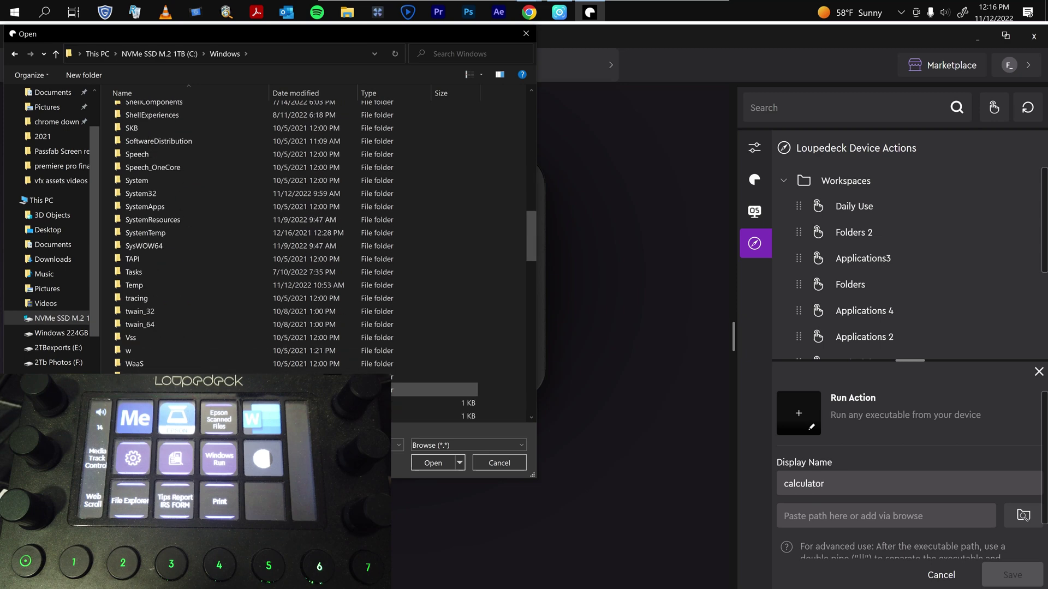
pyautogui.doubleClick(156, 194)
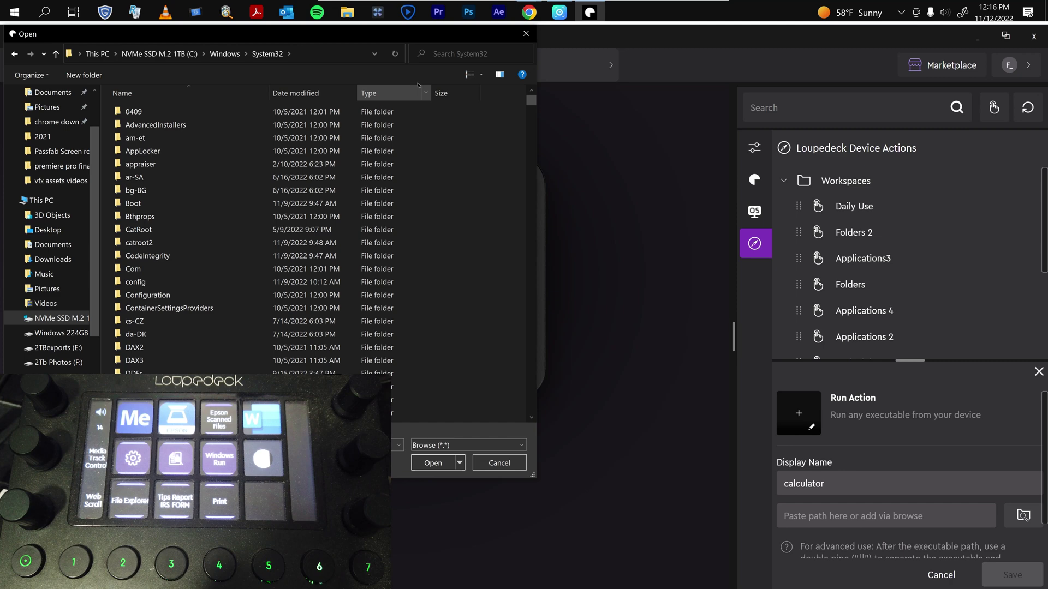
pyautogui.click(451, 55)
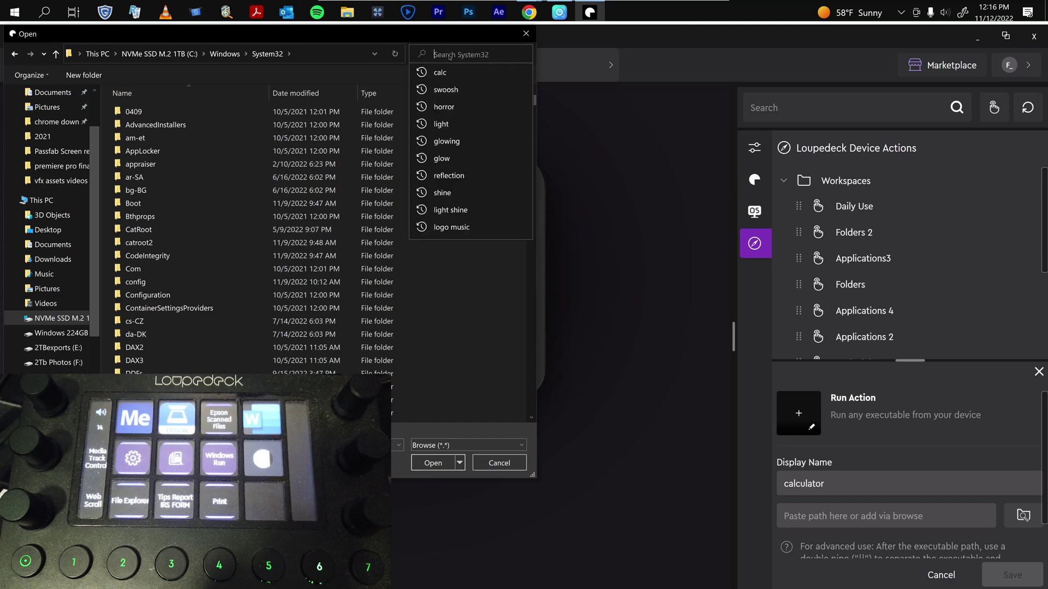
pyautogui.moveTo(458, 72)
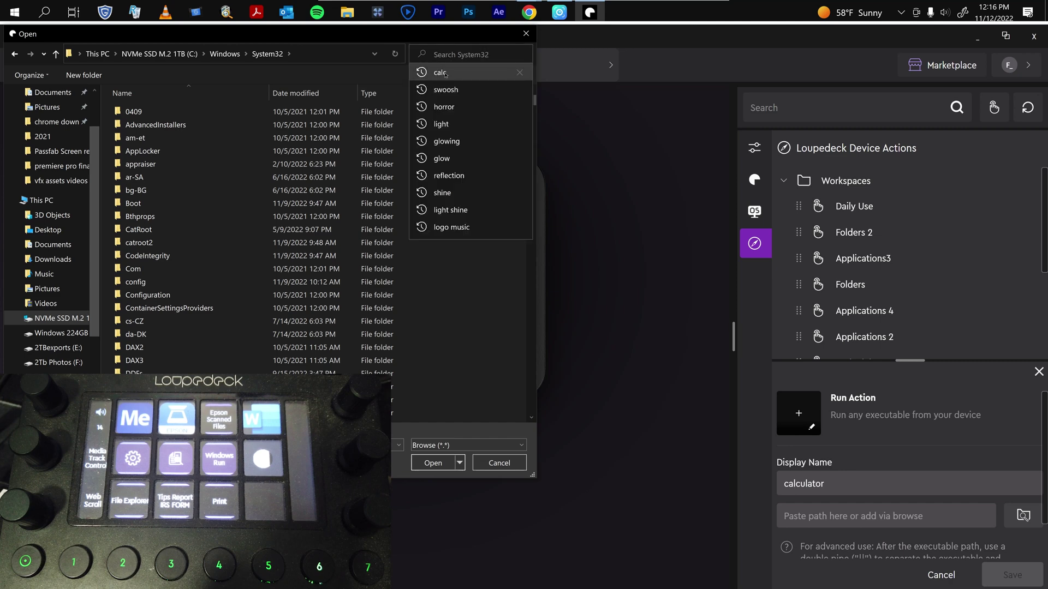
pyautogui.click(446, 74)
pyautogui.click(188, 104)
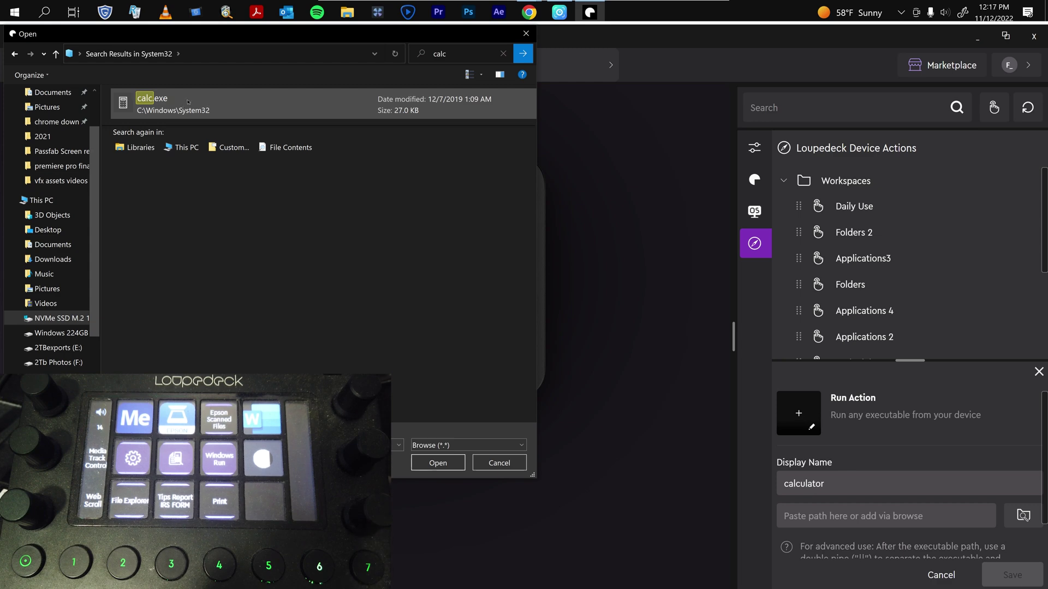
pyautogui.click(188, 102)
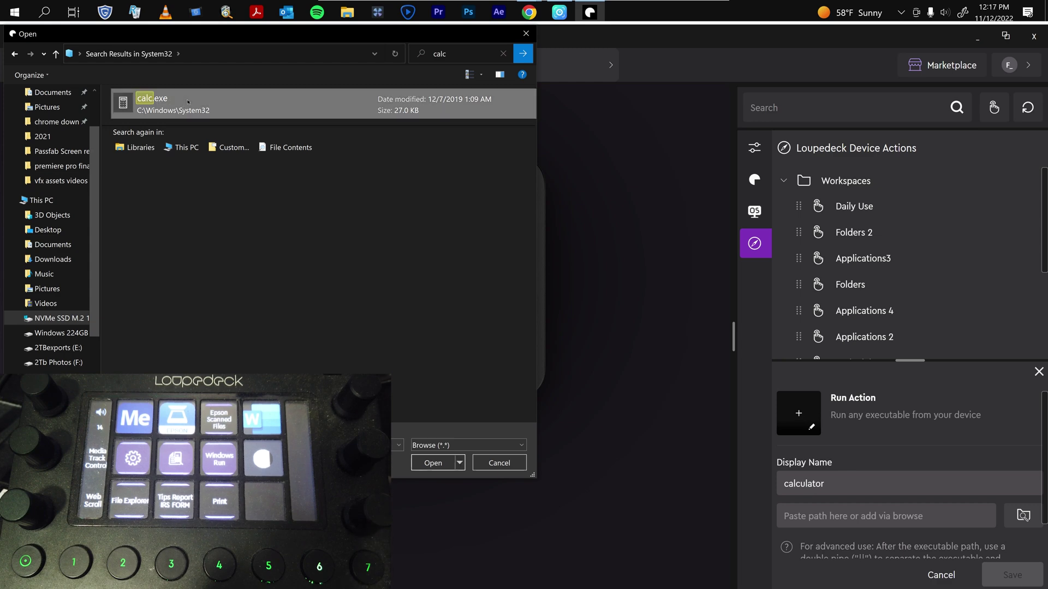
pyautogui.click(434, 463)
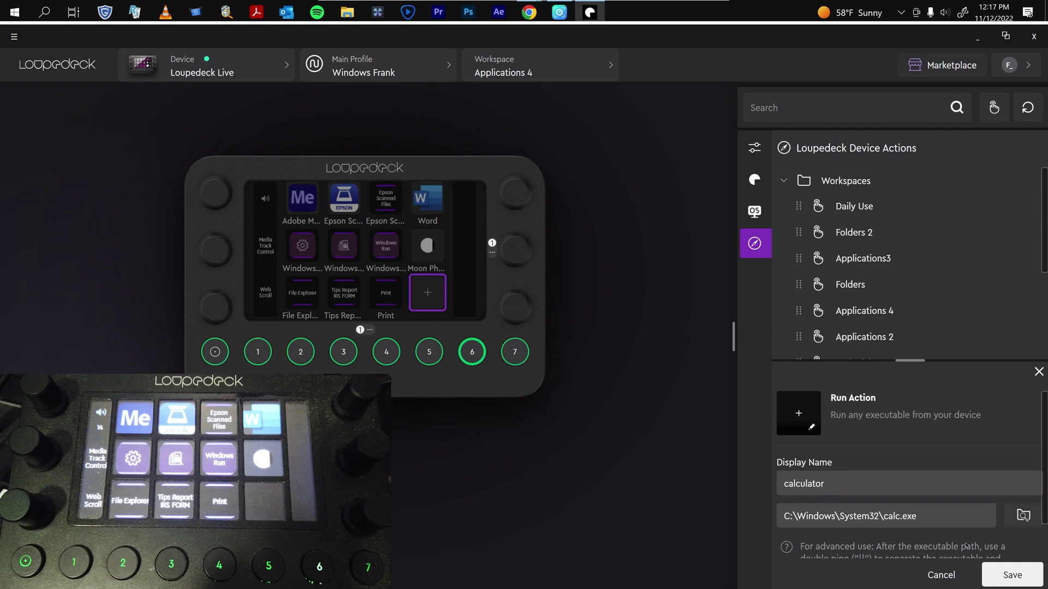
# Step: Save the 'calculator' Run action and close the Calculator window it opened
pyautogui.click(1012, 575)
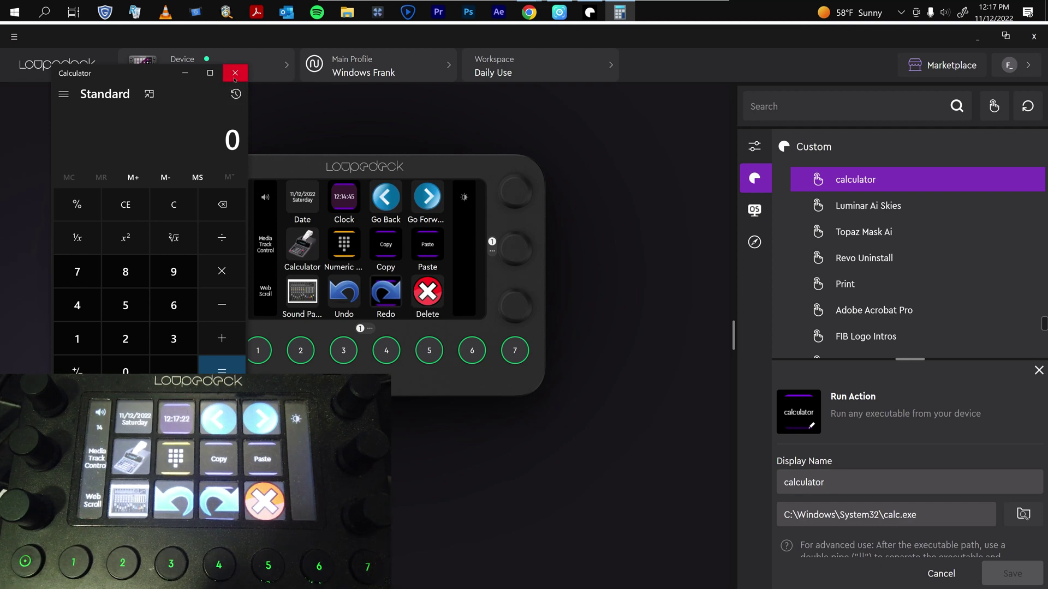
pyautogui.click(235, 75)
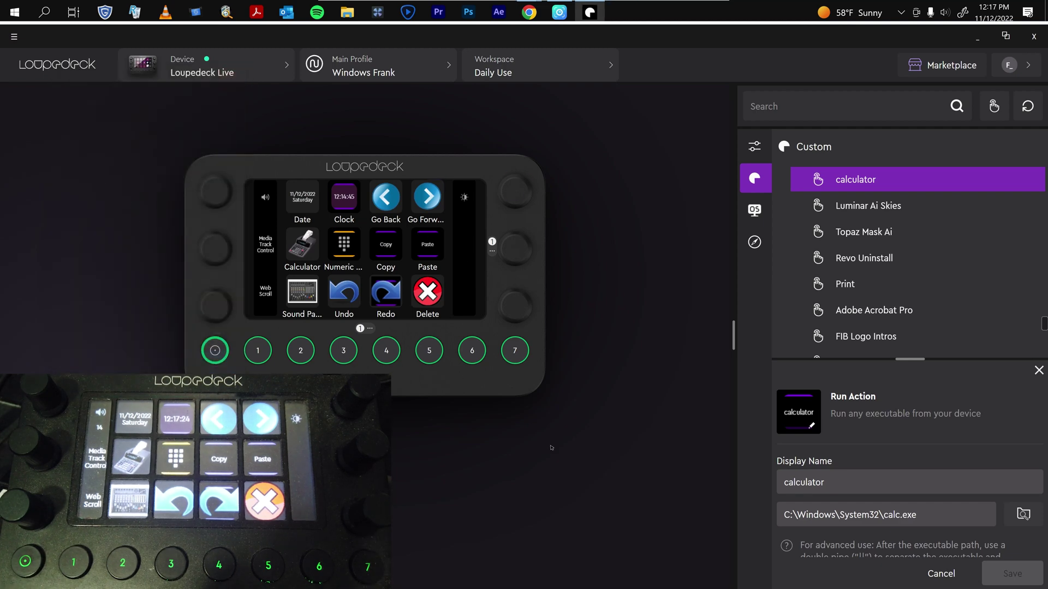